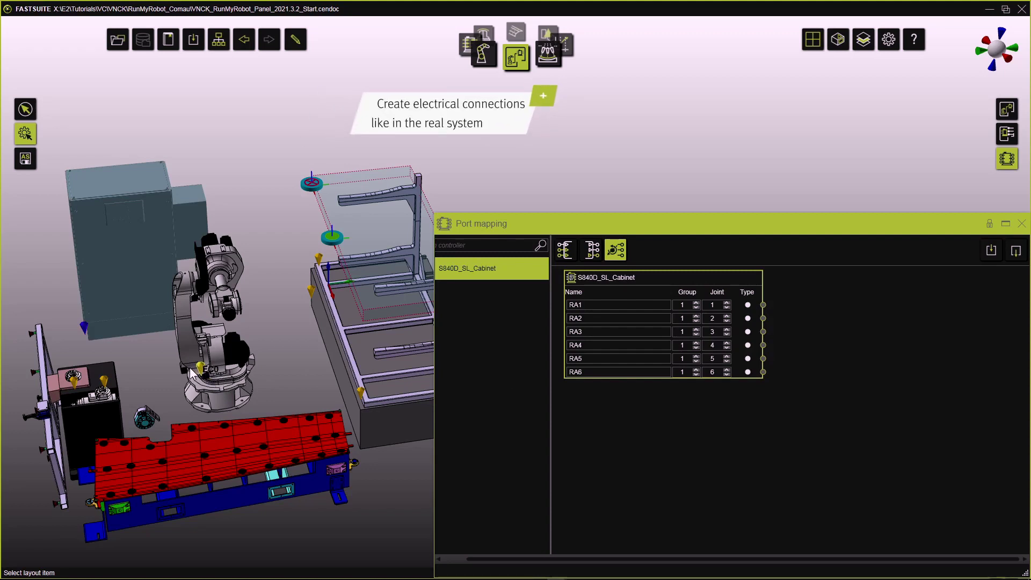
# Step: Cable the S840D_SL_Cabinet joints RA1–RA6 to robot NS16_1.65 and list the cabinet's outputs
pyautogui.click(133, 345)
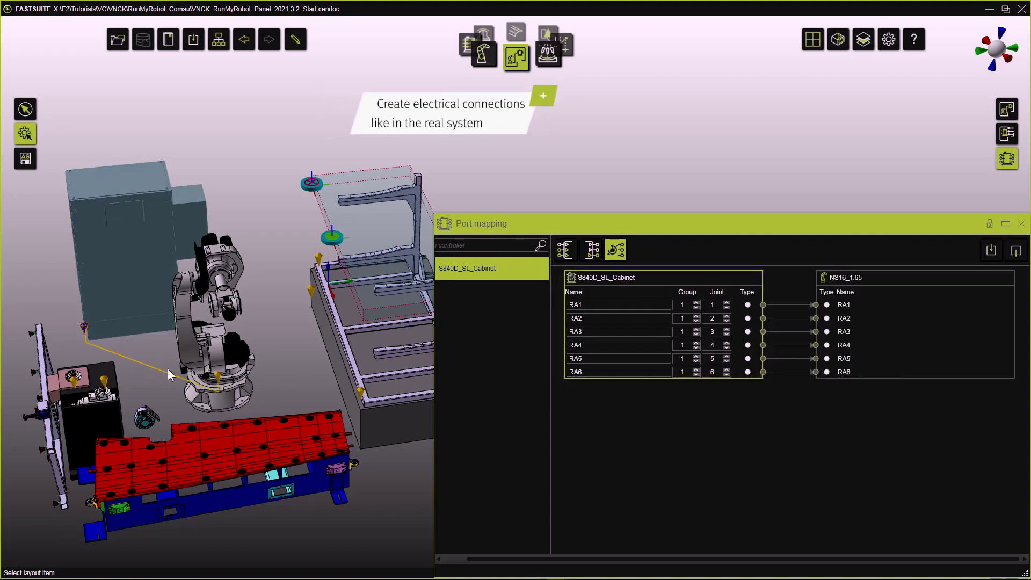
pyautogui.click(592, 255)
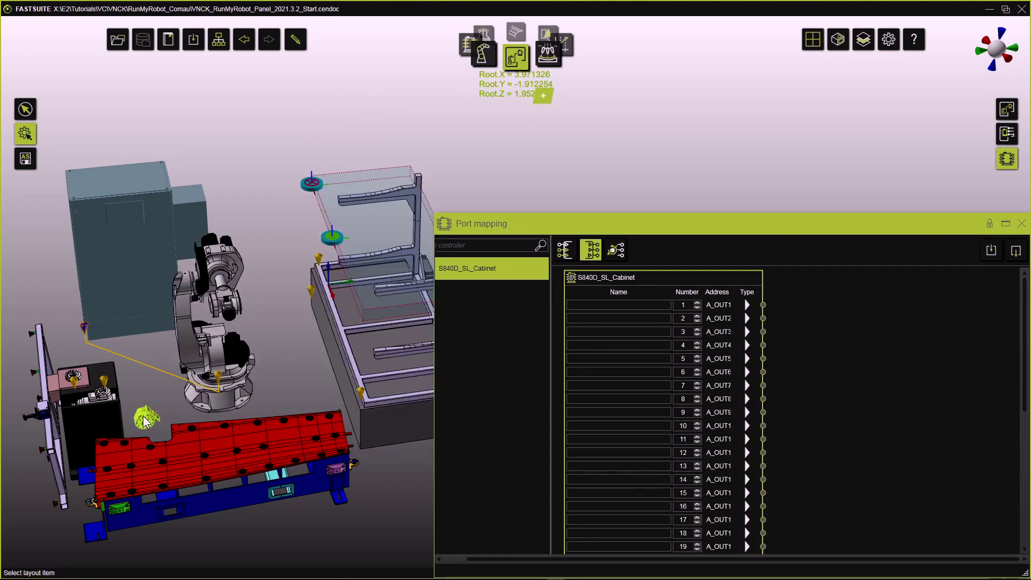
# Step: Map cabinet outputs to EE_ADAPTER_PLATE UNLOCK/LOCK, Vac_Gripper signals and Fraeser_D10 Tool On, then show inputs
pyautogui.click(226, 326)
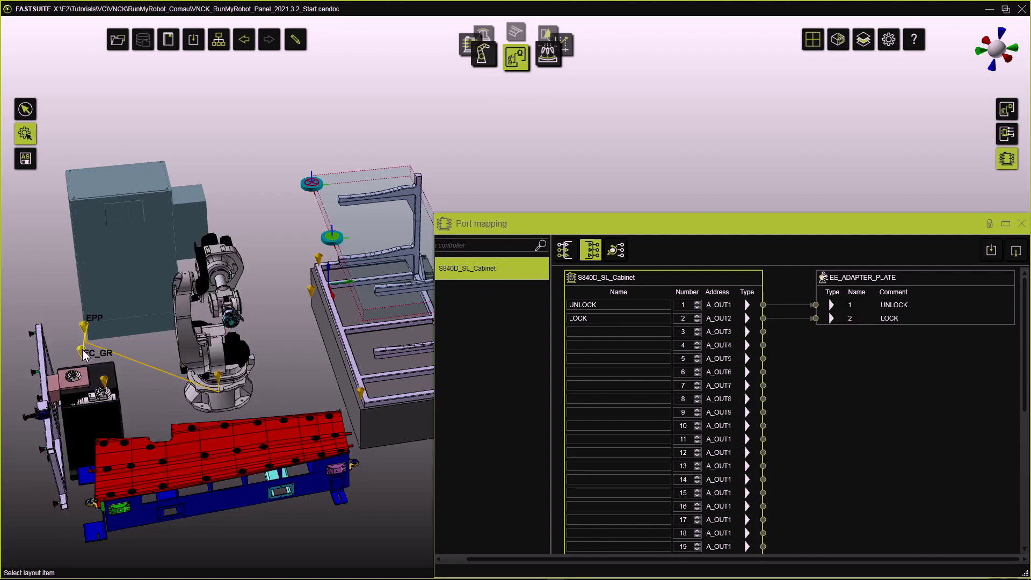
pyautogui.click(106, 381)
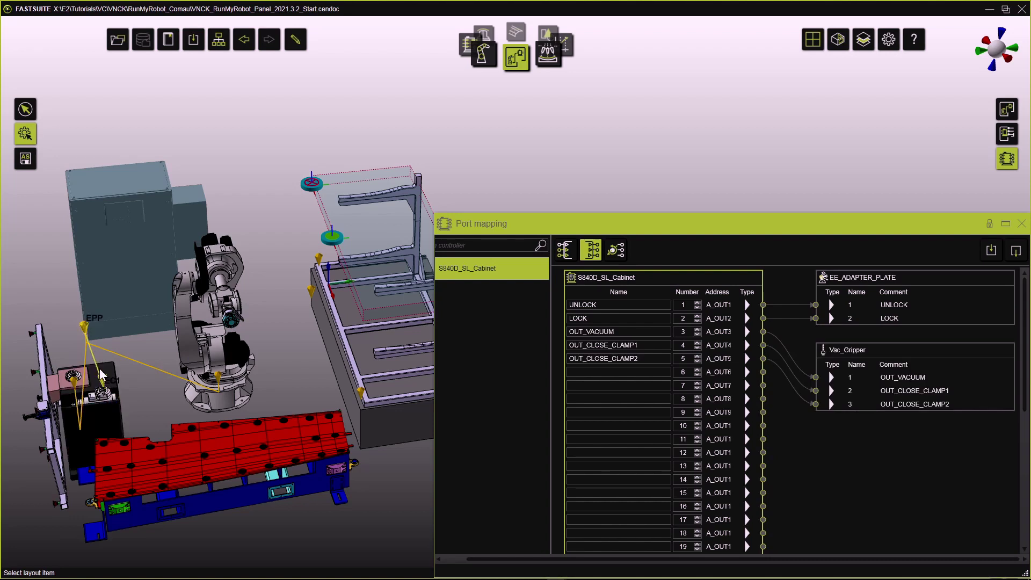
pyautogui.click(97, 361)
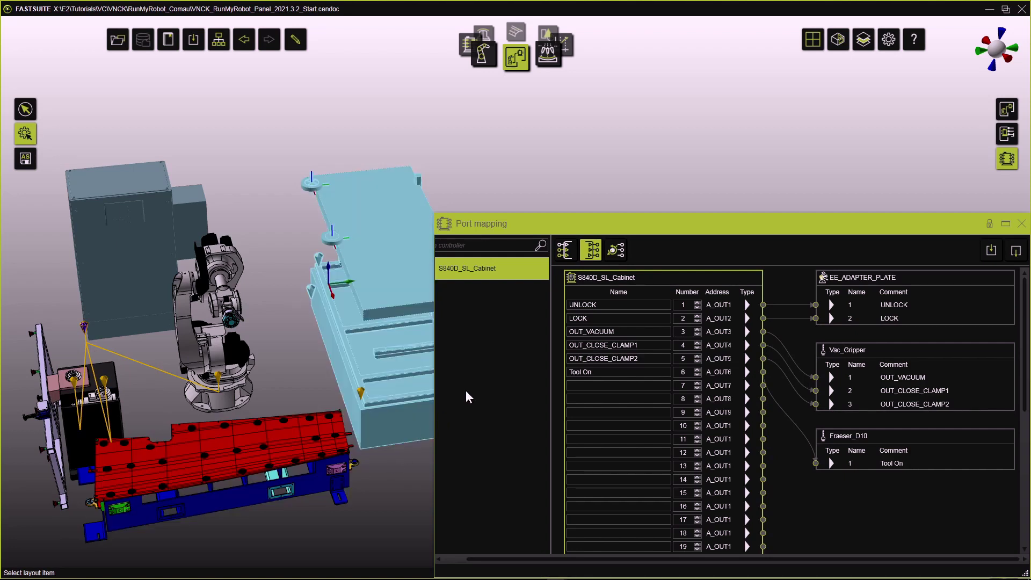
pyautogui.click(565, 275)
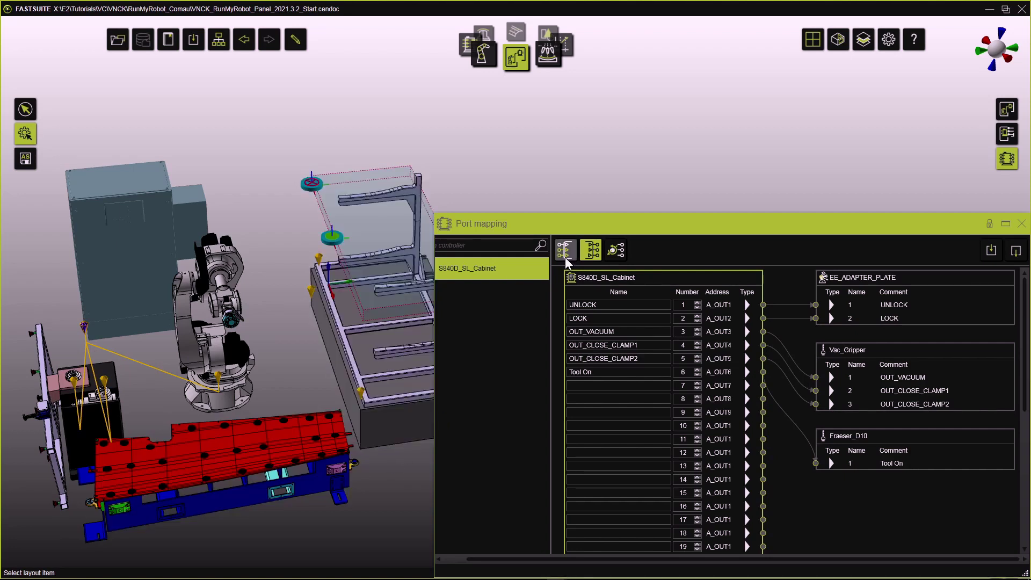
pyautogui.click(565, 260)
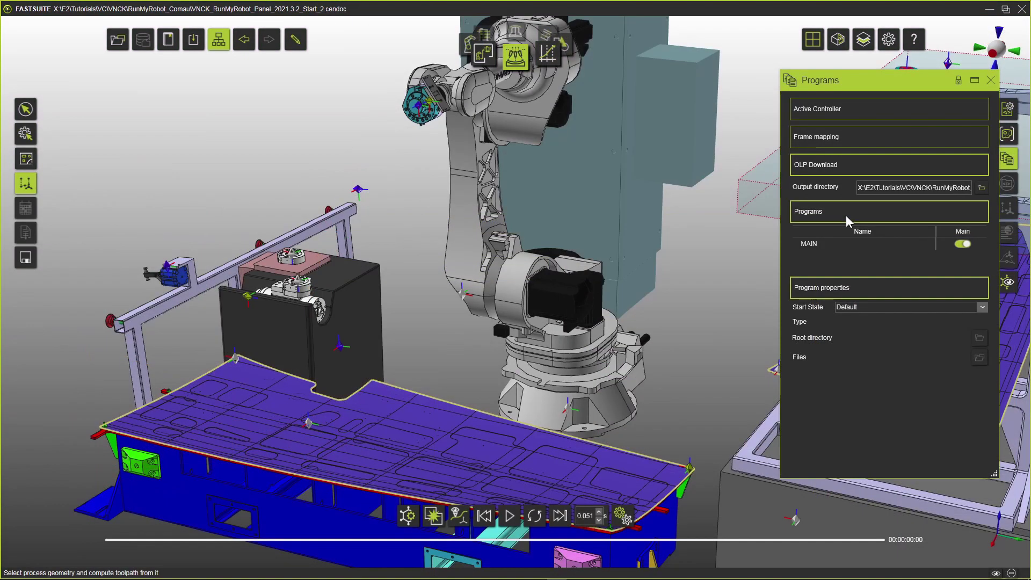
# Step: Add a new program beside MAIN and name it GET_GRIPPER
pyautogui.moveTo(795, 226)
pyautogui.click(765, 217)
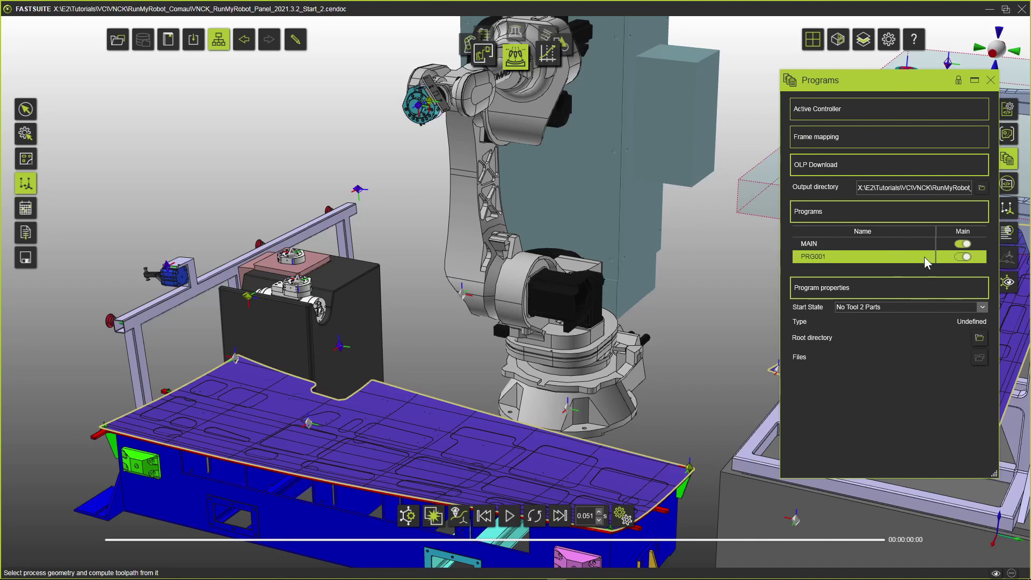
pyautogui.doubleClick(812, 256)
pyautogui.write('GET_GRIPPER')
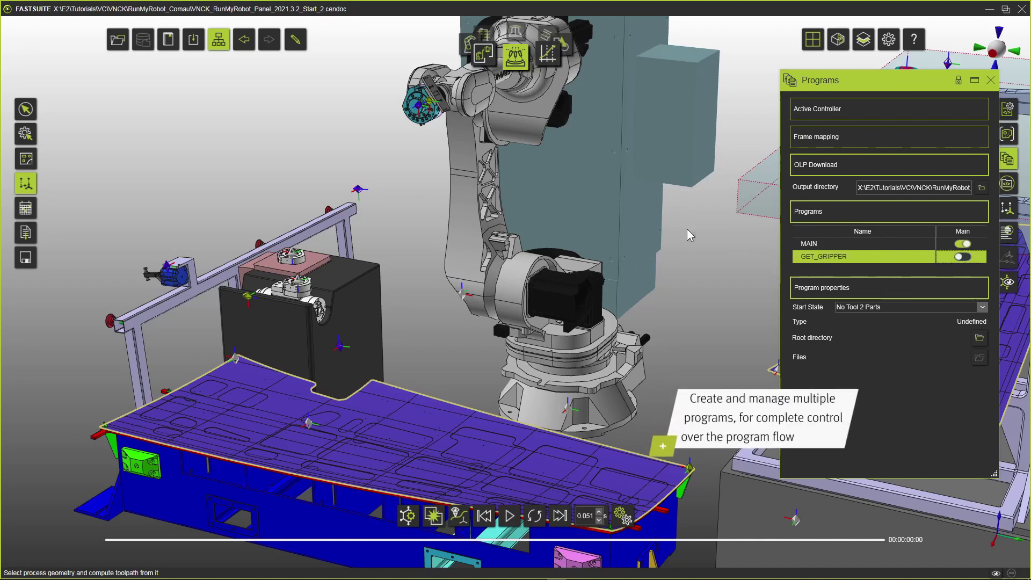
# Step: Teach the robot flange at the MC1 frame and store that pose as a point
pyautogui.click(460, 167)
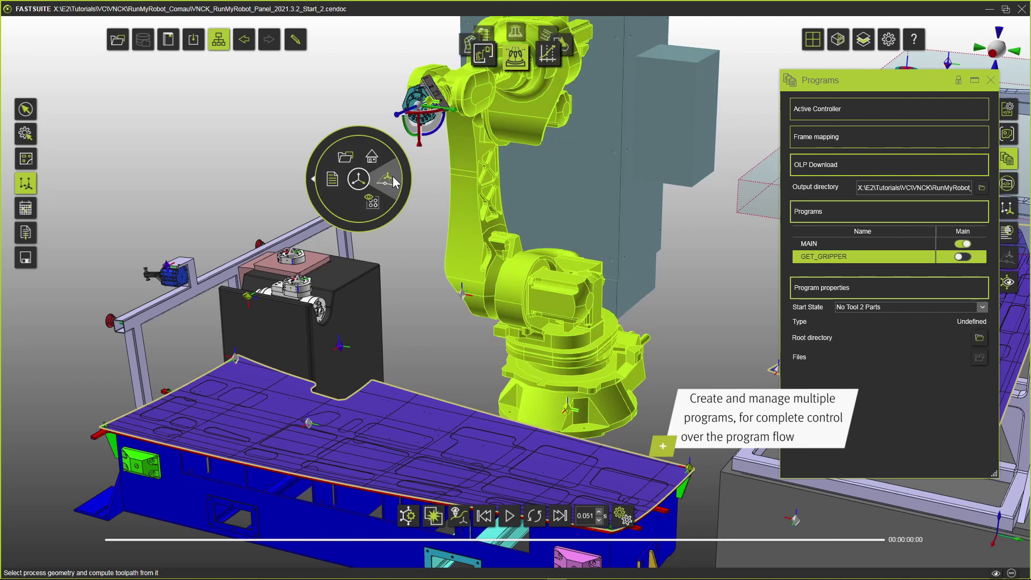
pyautogui.click(395, 183)
pyautogui.rightClick(420, 110)
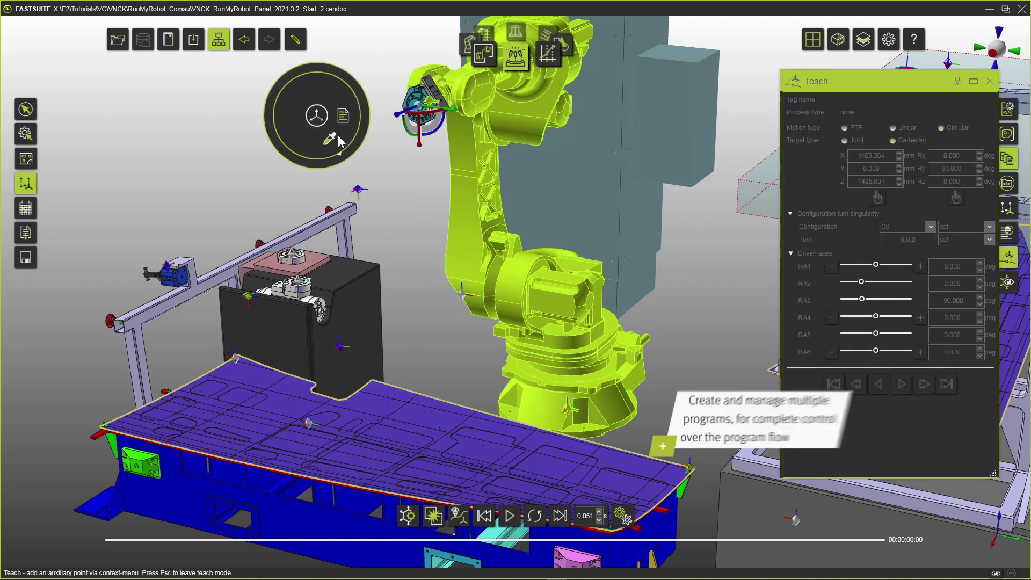
pyautogui.click(304, 95)
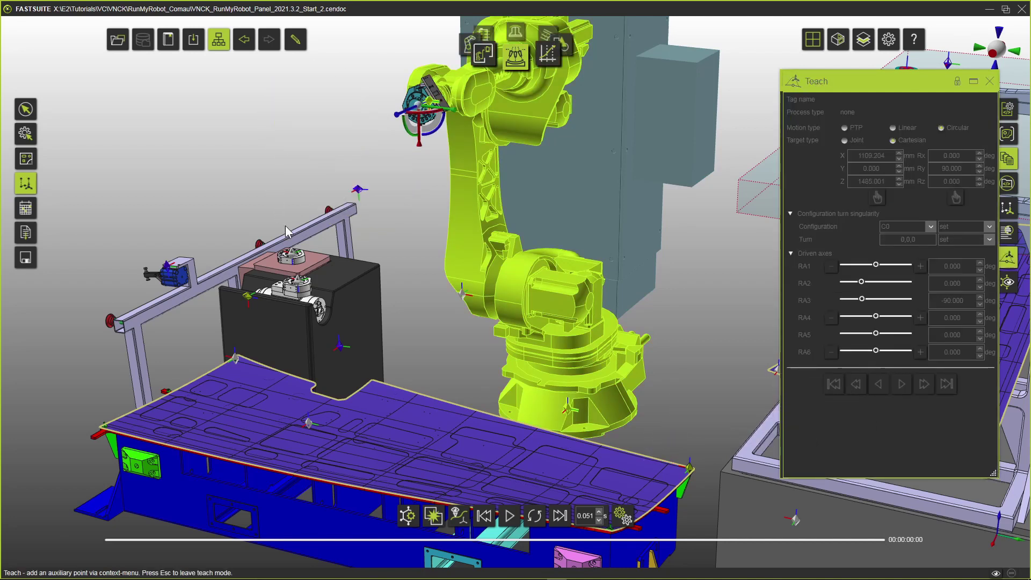
pyautogui.click(299, 256)
pyautogui.rightClick(291, 256)
pyautogui.click(219, 270)
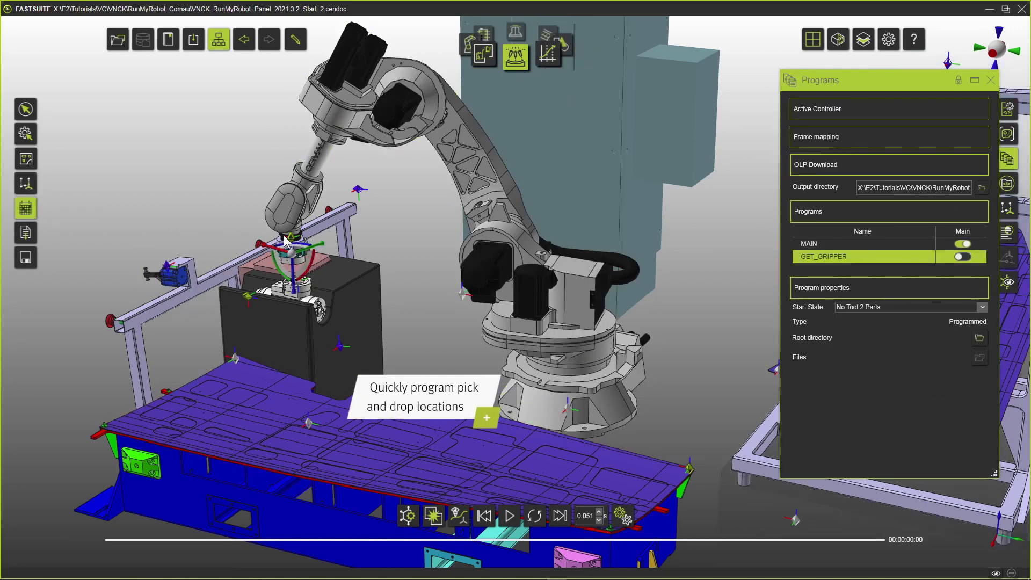
pyautogui.click(287, 242)
# Step: Offset from P001 to create P002 at Z 550 and P003 at Z 1150 above MC1
pyautogui.click(292, 264)
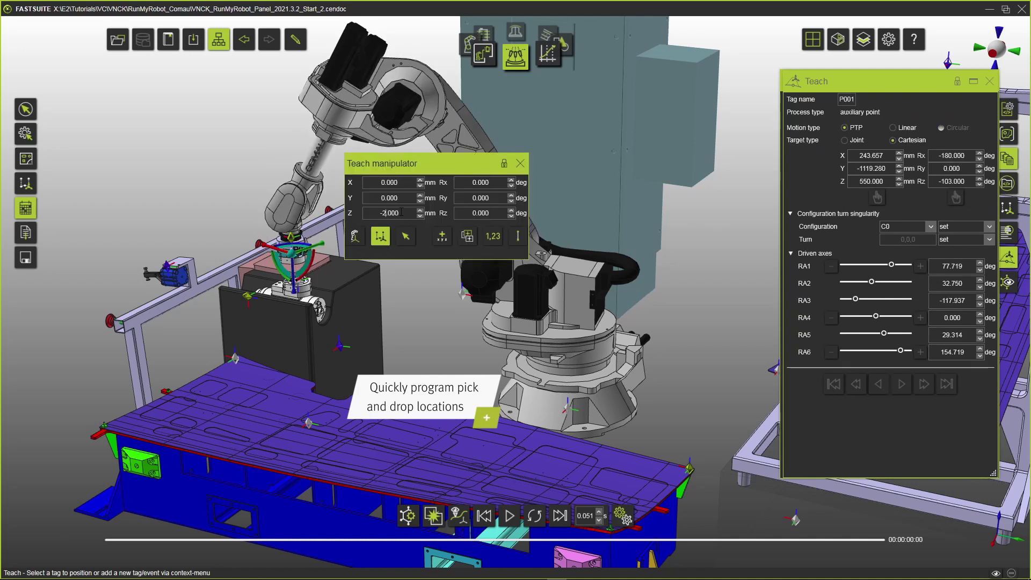
pyautogui.write('00')
pyautogui.press('Return')
pyautogui.rightClick(188, 217)
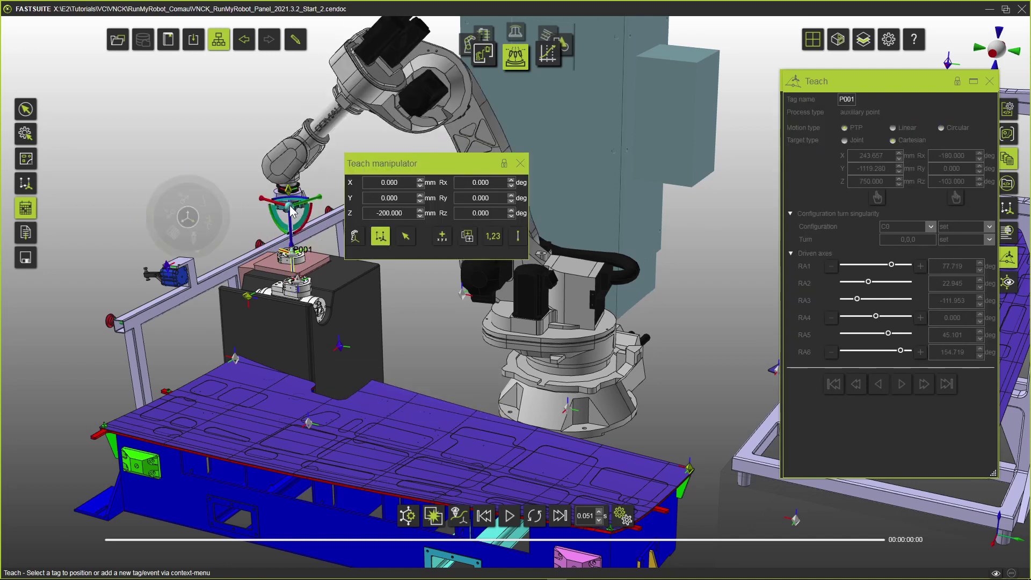
pyautogui.click(182, 200)
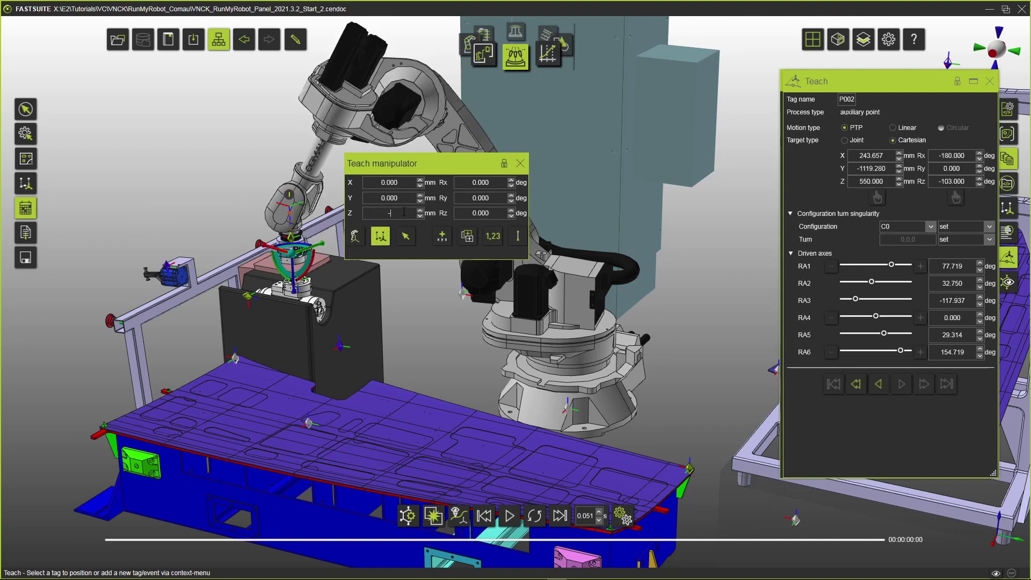
pyautogui.rightClick(286, 116)
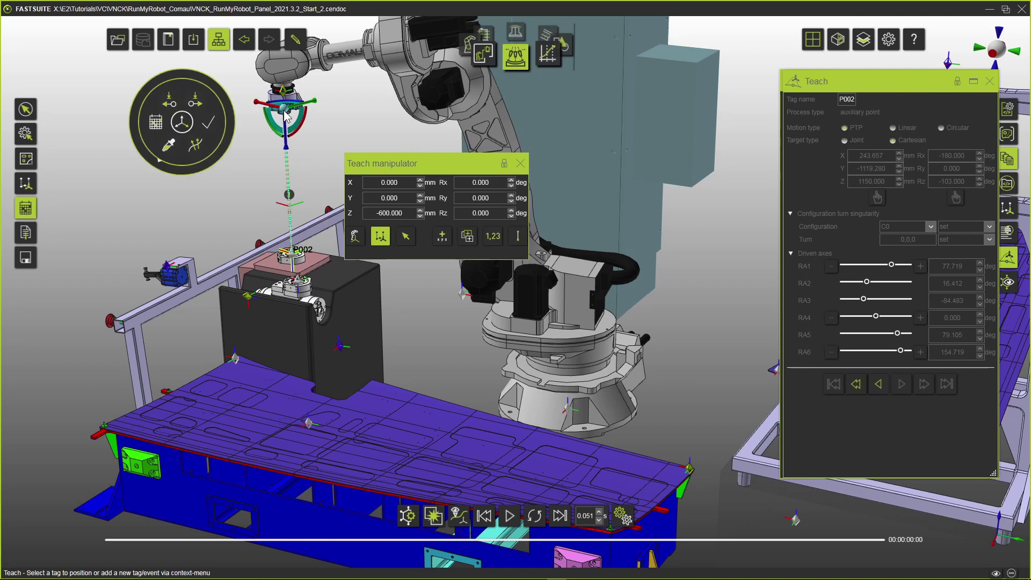
pyautogui.click(201, 105)
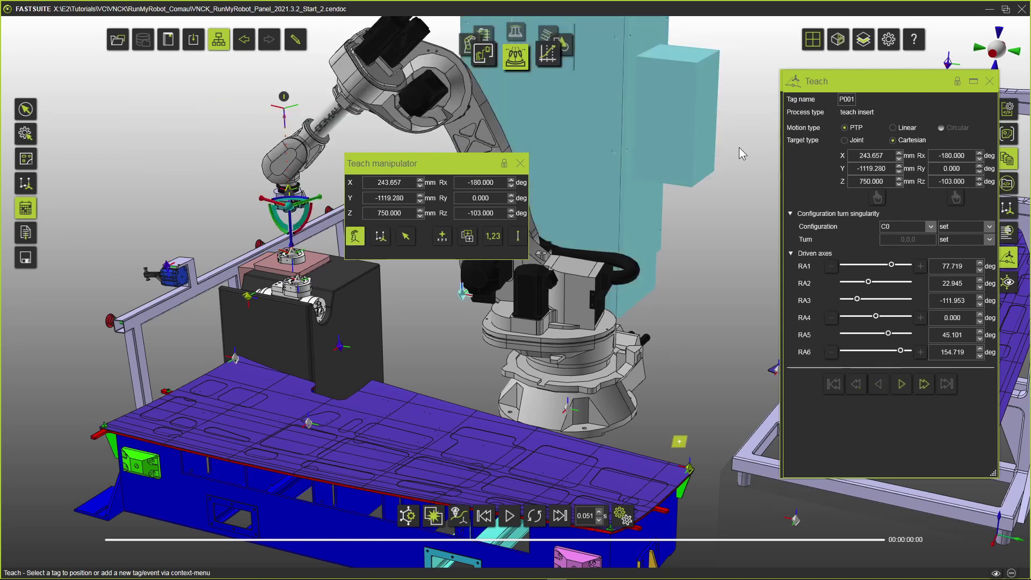
# Step: Set P003 to Linear motion and open the events editor for P002
pyautogui.click(893, 128)
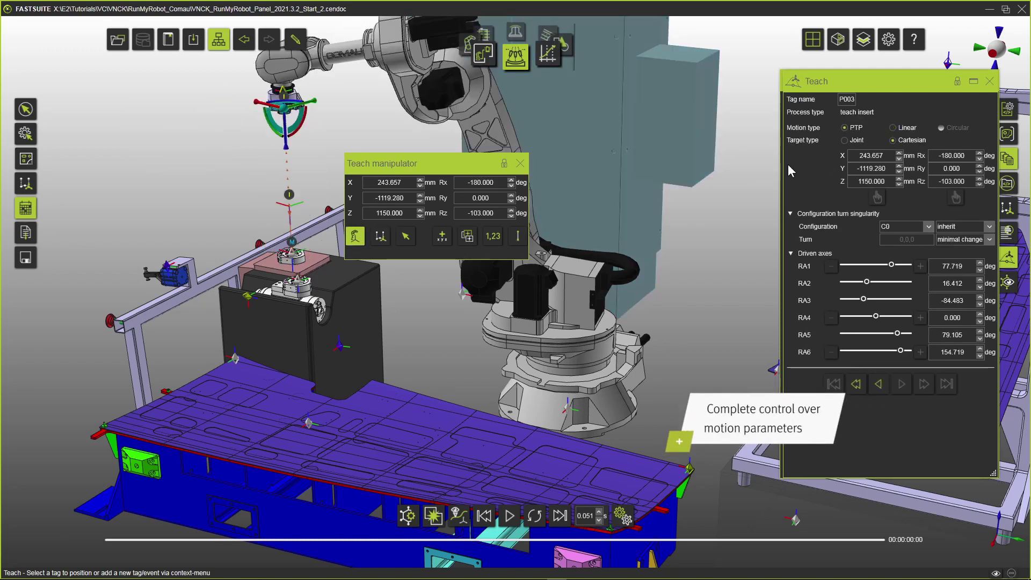
pyautogui.click(295, 256)
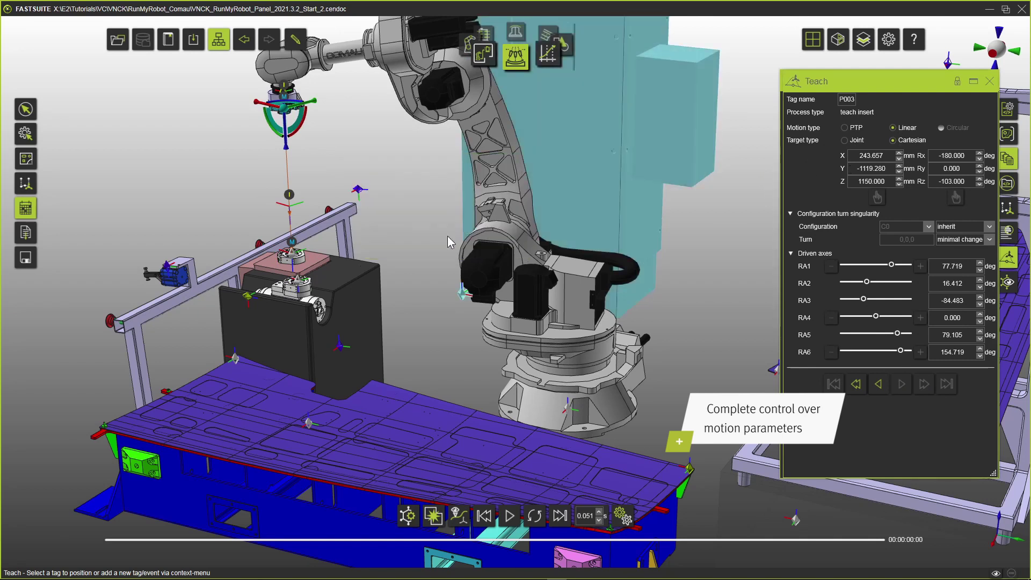
pyautogui.rightClick(296, 258)
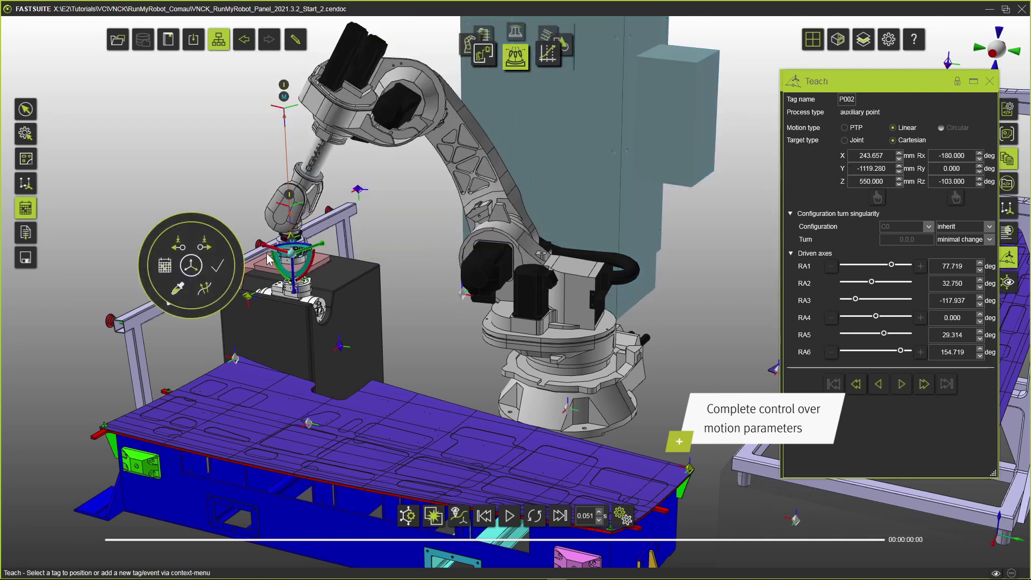
pyautogui.click(165, 265)
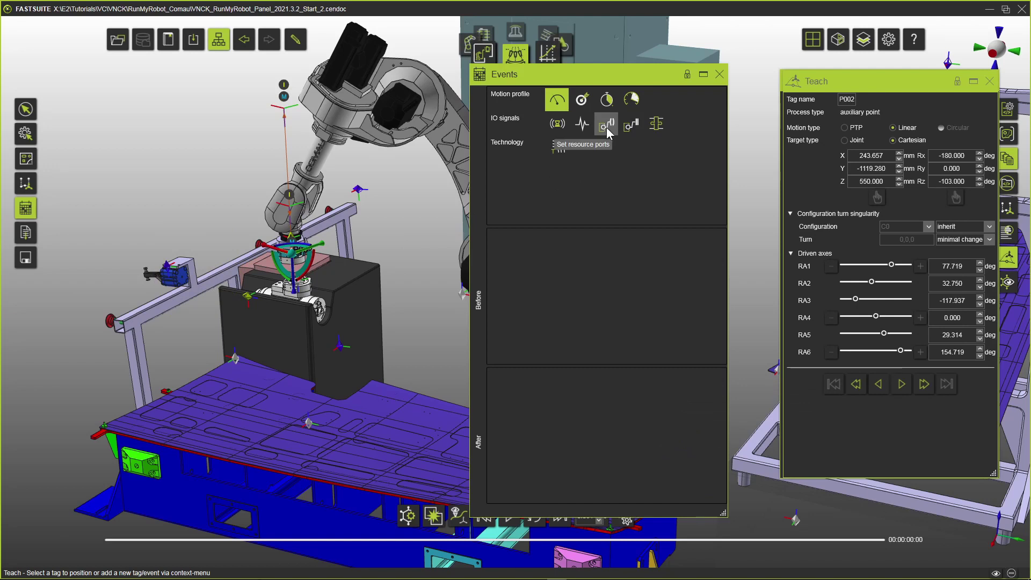
# Step: Add an after-event on P002 setting EE_ADAPTER_PLATE LOCK to True
pyautogui.moveTo(606, 124); pyautogui.dragTo(557, 334)
pyautogui.moveTo(535, 395); pyautogui.dragTo(534, 396)
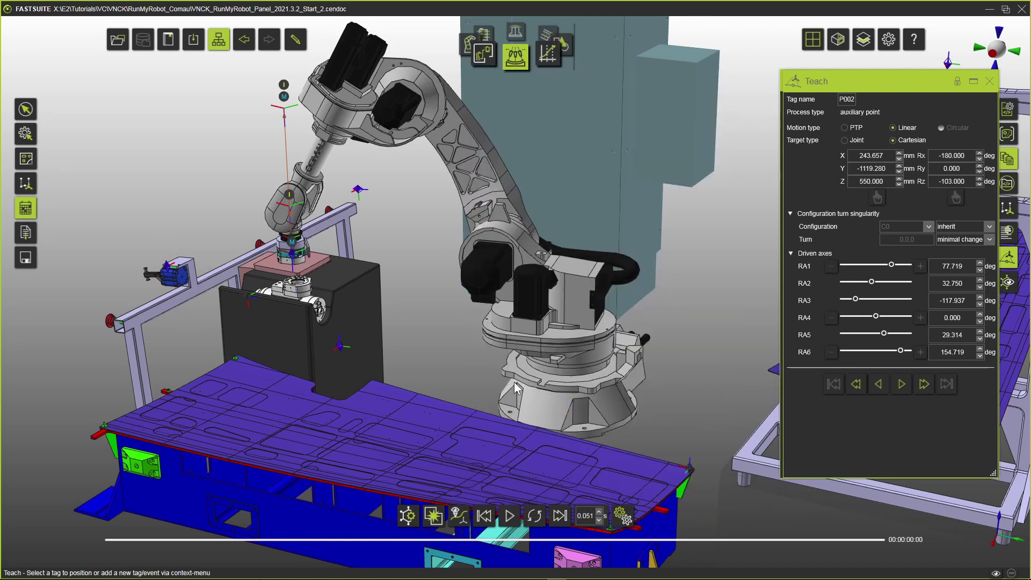
pyautogui.click(297, 252)
pyautogui.click(500, 420)
pyautogui.click(643, 420)
# Step: Add a wait for MP_RB_EE_LOCKED True, then run the simulation and reset it to zero
pyautogui.moveTo(627, 135); pyautogui.dragTo(571, 444)
pyautogui.click(299, 248)
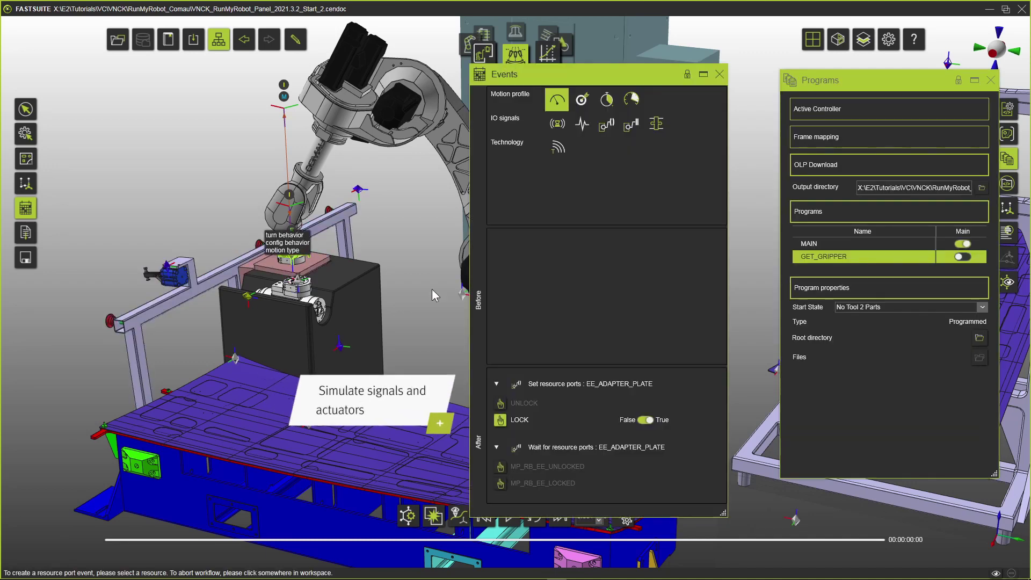
pyautogui.click(501, 486)
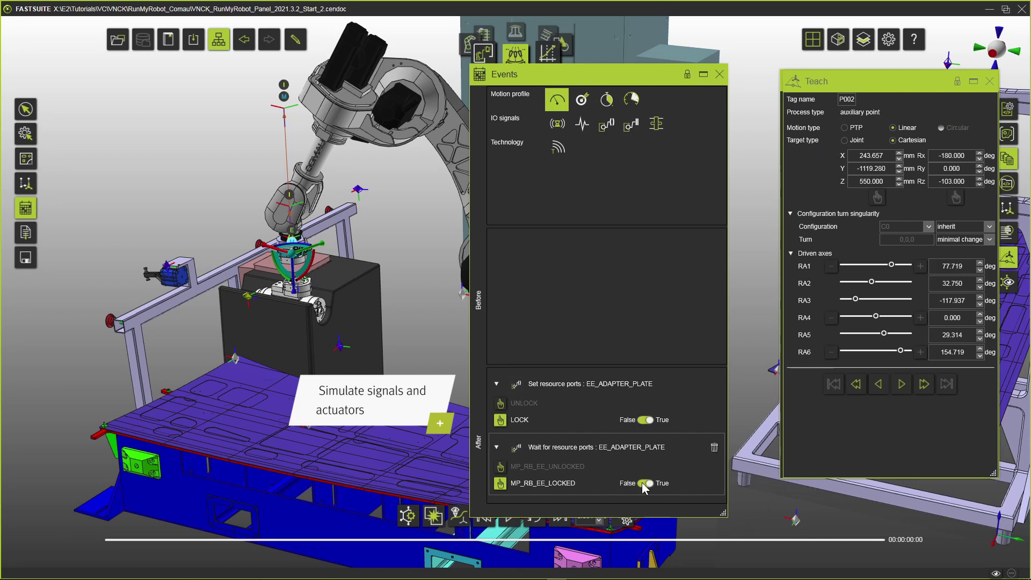
pyautogui.click(720, 74)
pyautogui.click(509, 517)
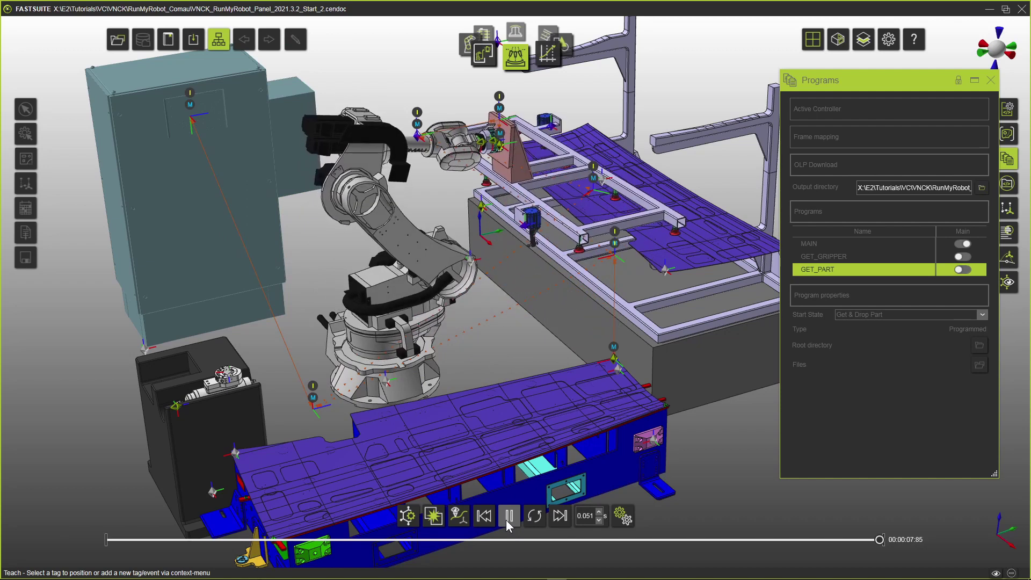
pyautogui.click(535, 517)
# Step: On tag P005, add a before-event setting Vac_Gripper OUT_CLOSE_CLAMP1 and OUT_CLOSE_CLAMP2 False
pyautogui.click(503, 120)
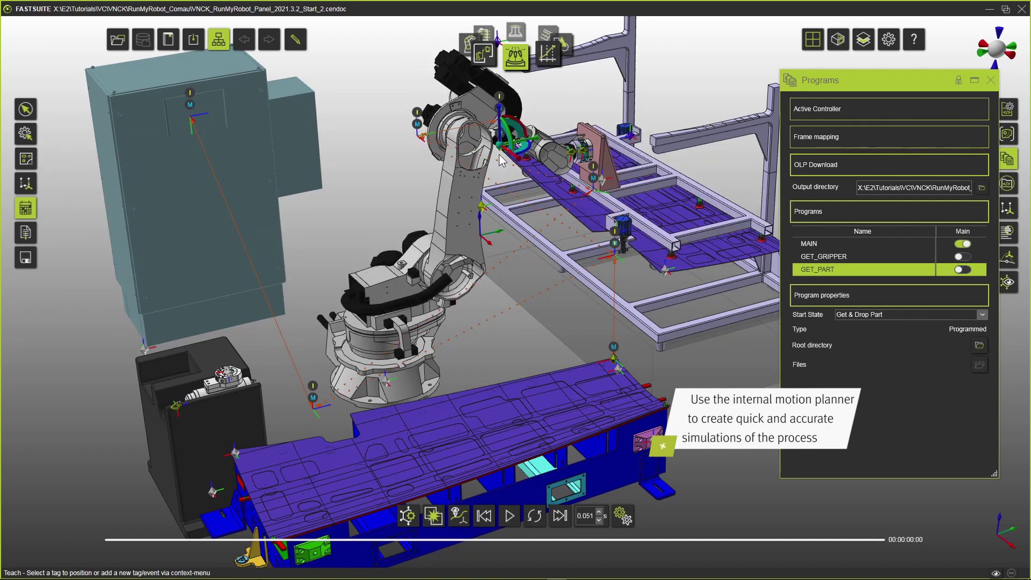
pyautogui.click(371, 156)
pyautogui.moveTo(531, 78); pyautogui.dragTo(295, 63)
pyautogui.scroll(2, 598, 207)
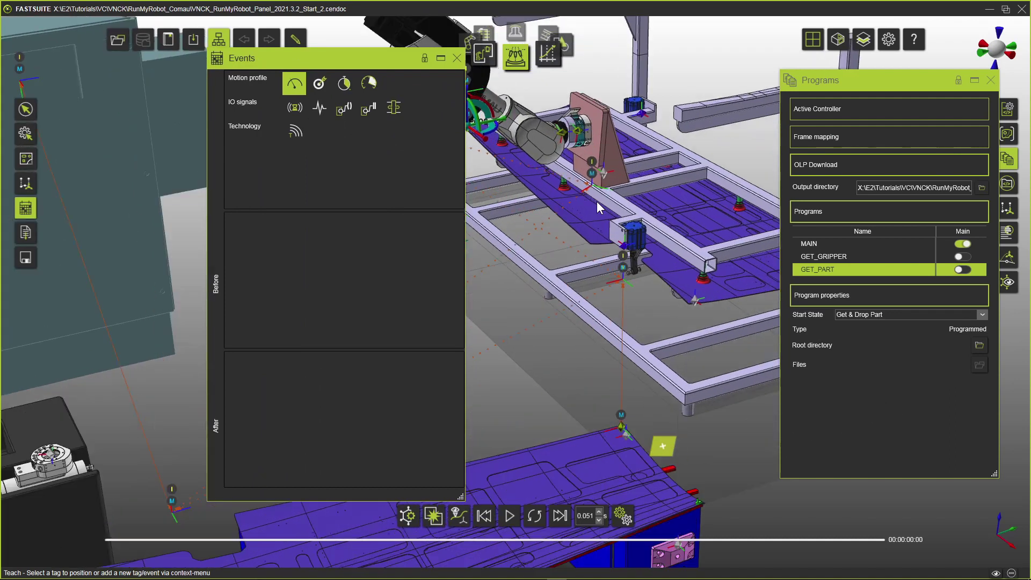
pyautogui.click(344, 111)
pyautogui.click(495, 237)
pyautogui.click(240, 264)
pyautogui.click(239, 279)
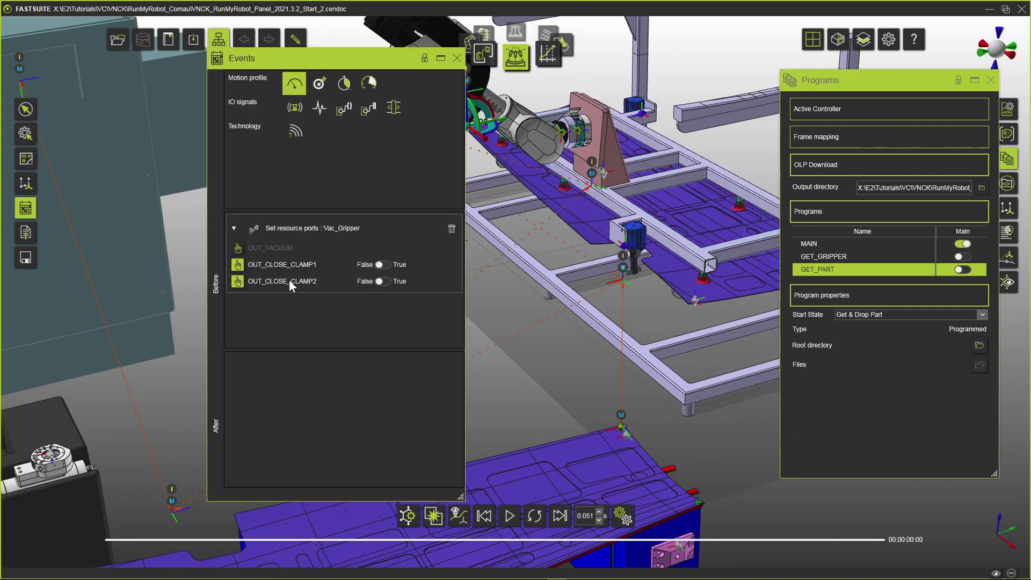
# Step: Add an after-event setting Vac_Gripper OUT_VACUUM, OUT_CLOSE_CLAMP1 and OUT_CLOSE_CLAMP2 True
pyautogui.click(322, 358)
pyautogui.click(623, 222)
pyautogui.click(238, 391)
pyautogui.click(239, 403)
pyautogui.click(381, 404)
pyautogui.click(382, 420)
# Step: Add a wait for IN_SENSOR_GRIPPER2 and clamp-closed sensors True, then simulate GET_PART
pyautogui.click(369, 108)
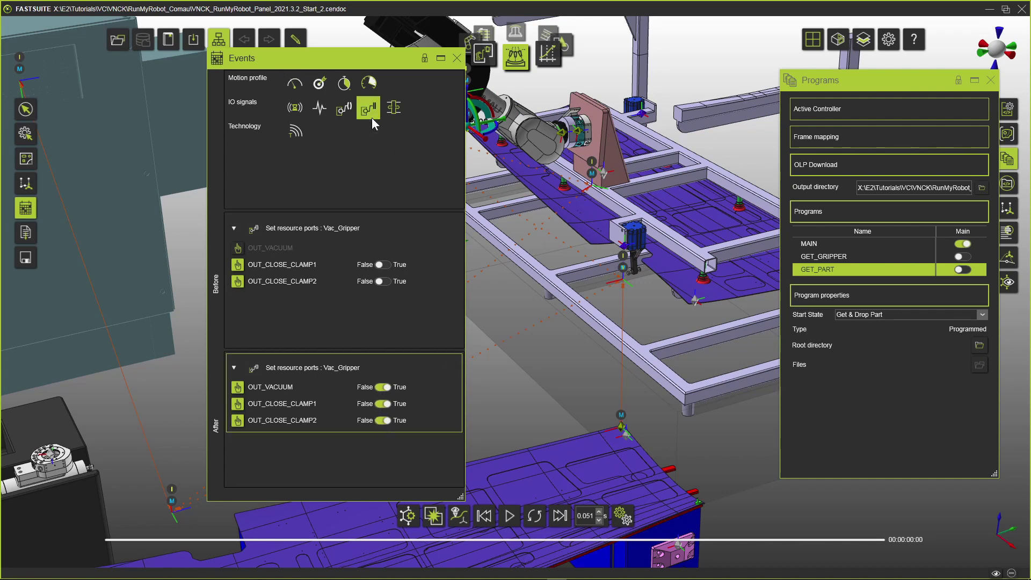
pyautogui.click(346, 433)
pyautogui.click(625, 228)
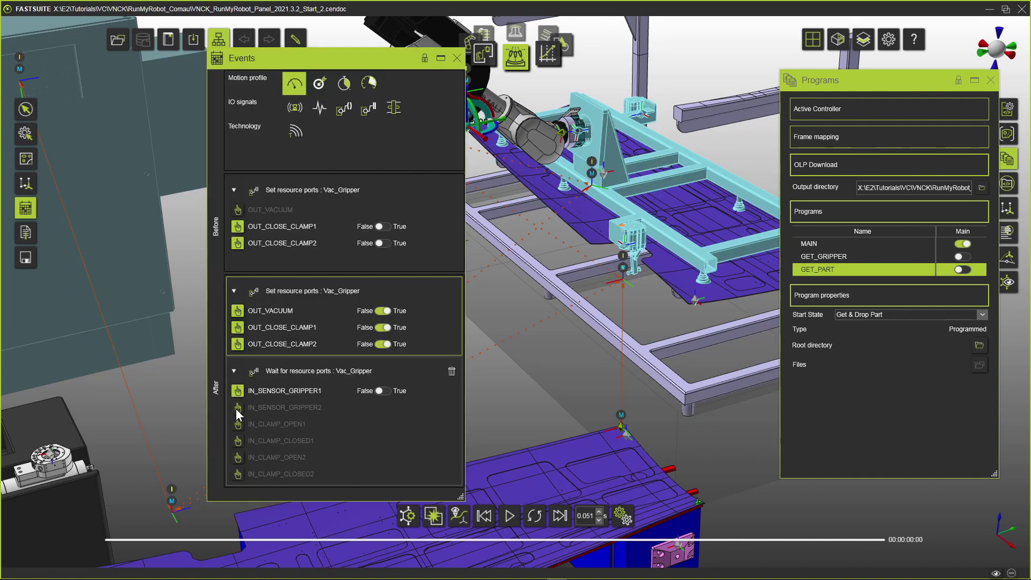
pyautogui.click(237, 407)
pyautogui.click(237, 440)
pyautogui.click(383, 474)
pyautogui.click(382, 441)
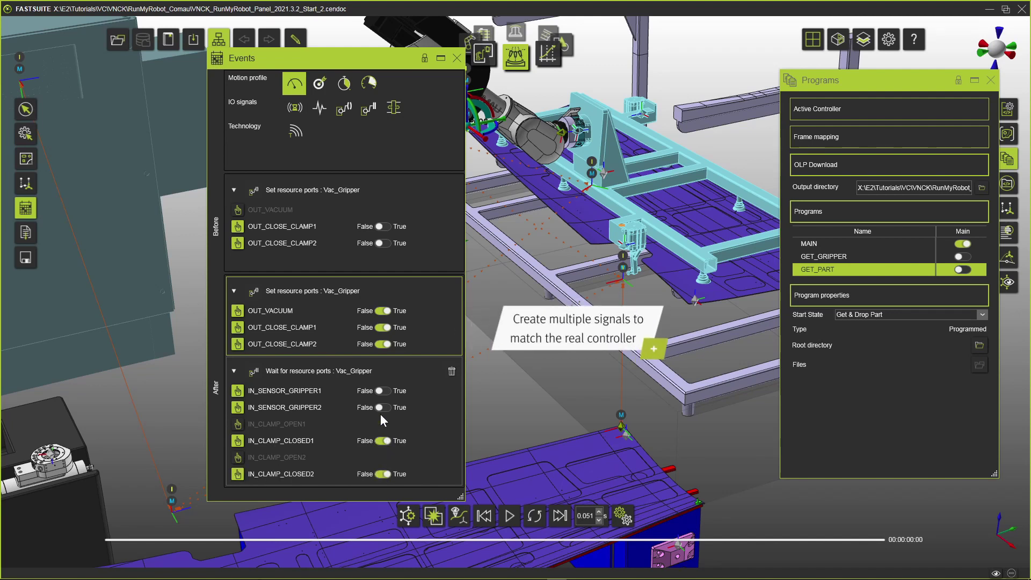
pyautogui.click(534, 374)
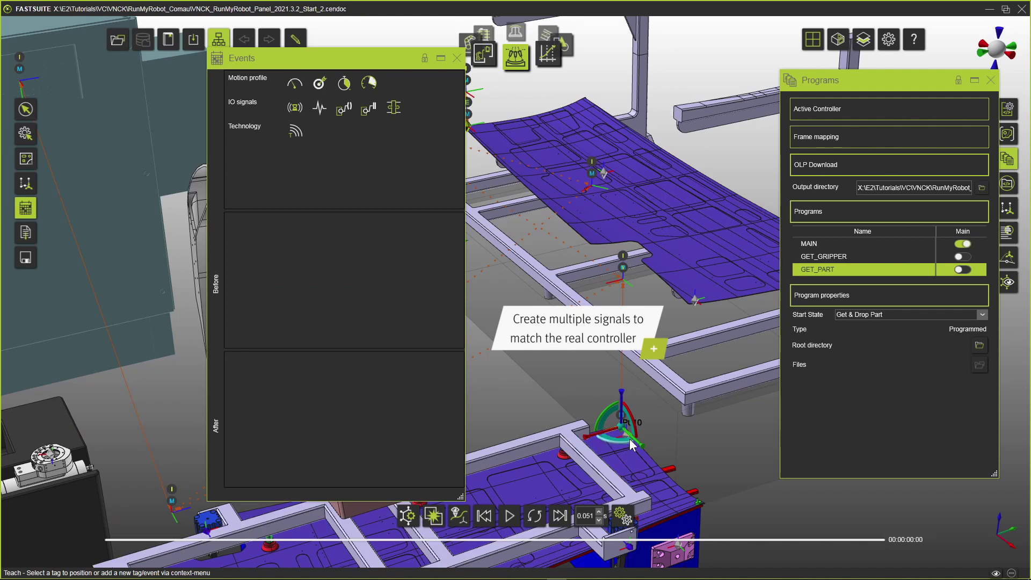
pyautogui.click(510, 515)
# Step: Raise the simulation step from 0.051 to 0.101 to speed the GET_PART playback
pyautogui.scroll(-3, 542, 355)
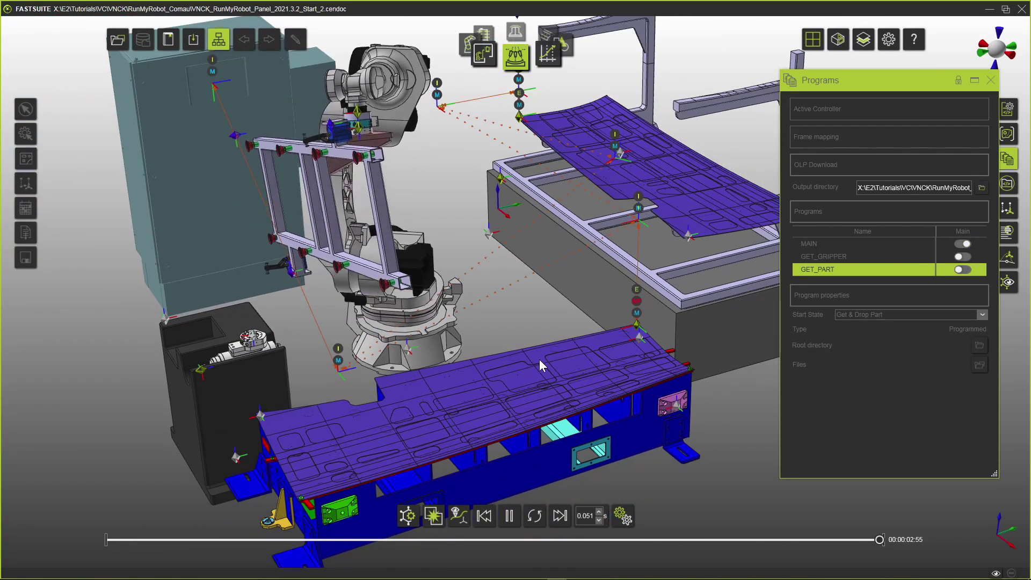
pyautogui.click(599, 511)
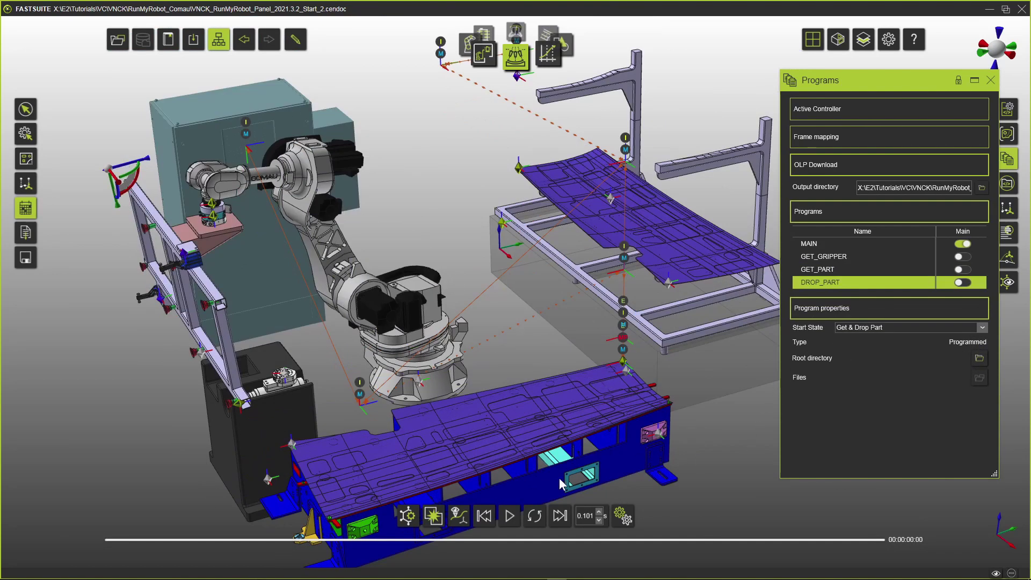
# Step: Simulate DROP_PART placing the red panel on the table, then open MAIN's Active program sequence
pyautogui.press('space')
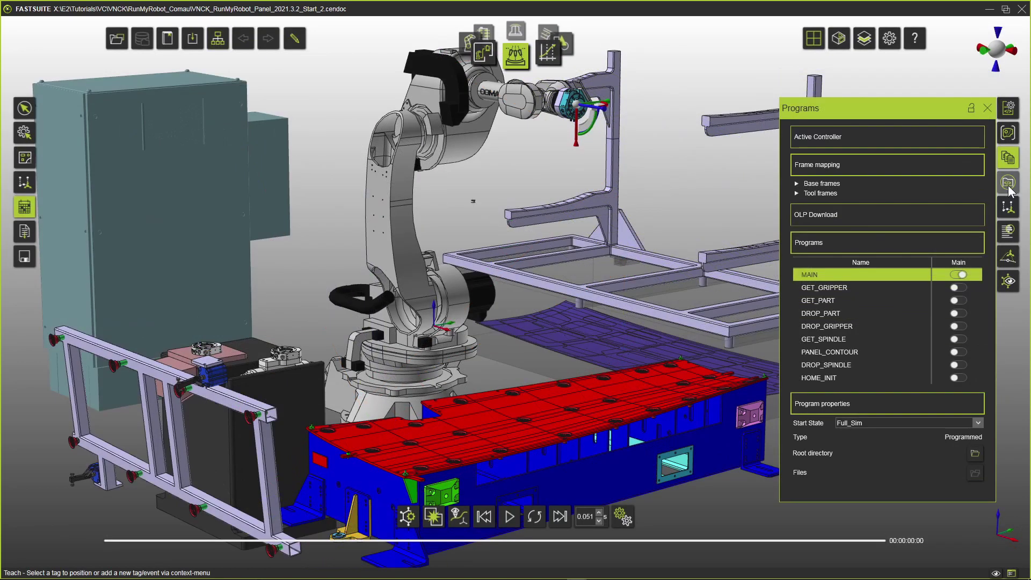
pyautogui.click(1008, 185)
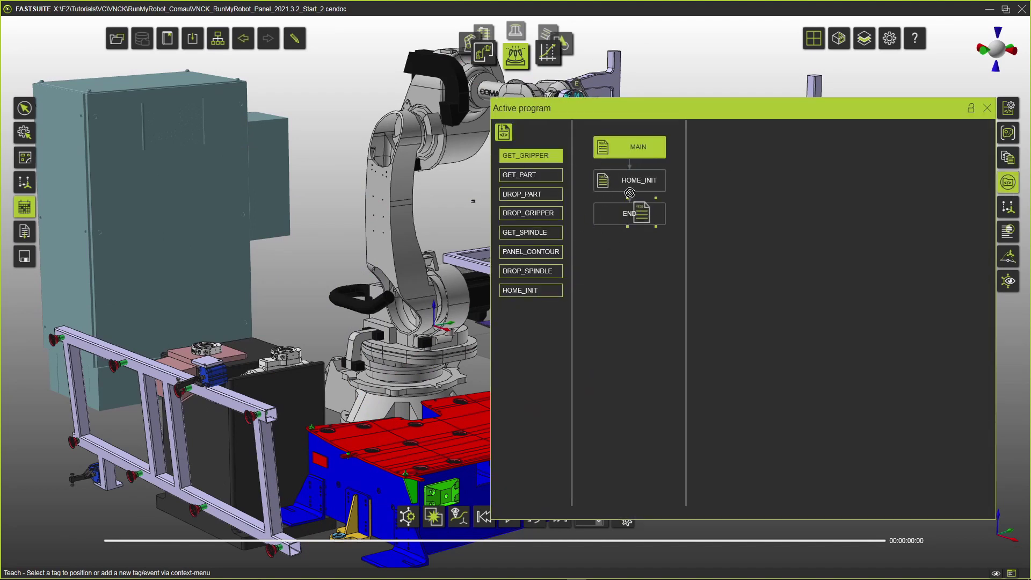
# Step: Chain GET_GRIPPER, GET_PART, DROP_GRIPPER and the remaining programs after HOME_INIT in MAIN
pyautogui.moveTo(633, 188); pyautogui.dragTo(631, 189)
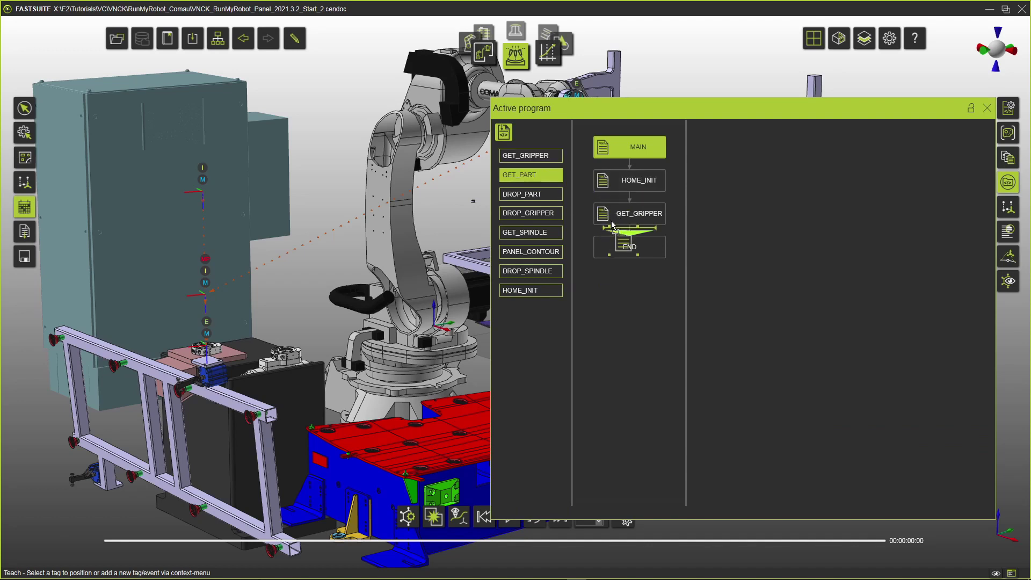
pyautogui.moveTo(612, 226); pyautogui.dragTo(612, 226)
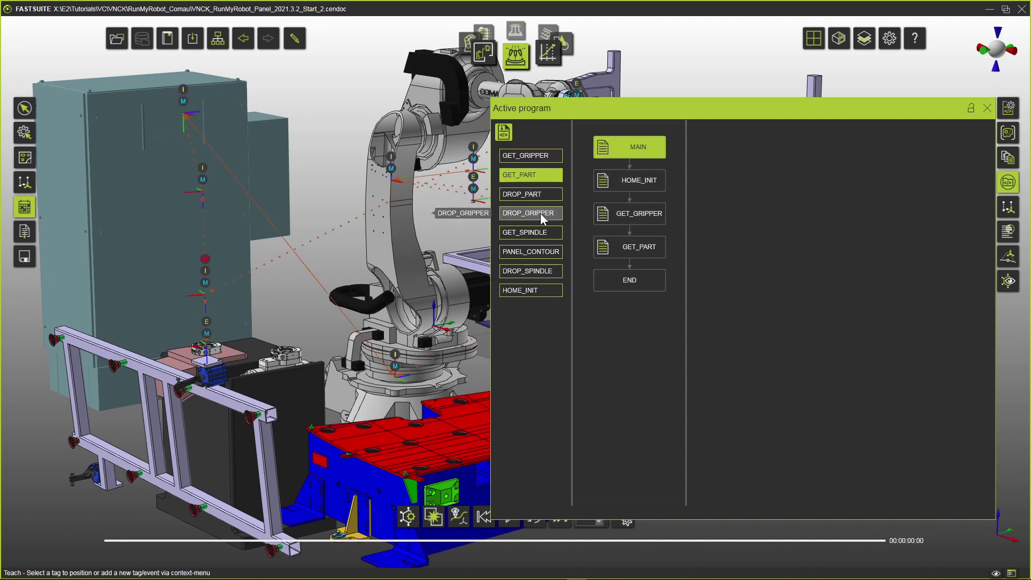
pyautogui.moveTo(540, 214); pyautogui.dragTo(624, 260)
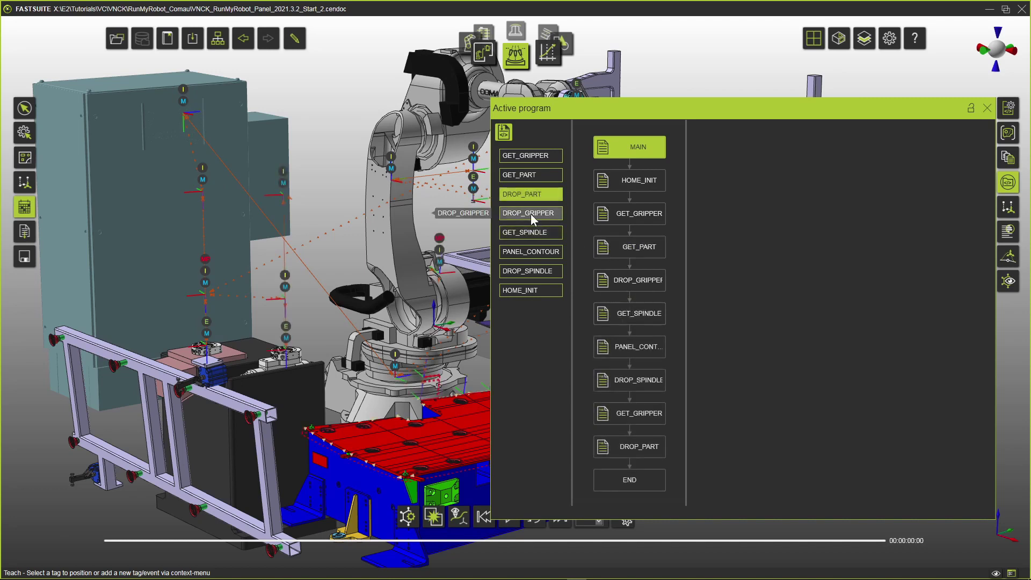
pyautogui.moveTo(531, 194); pyautogui.dragTo(626, 464)
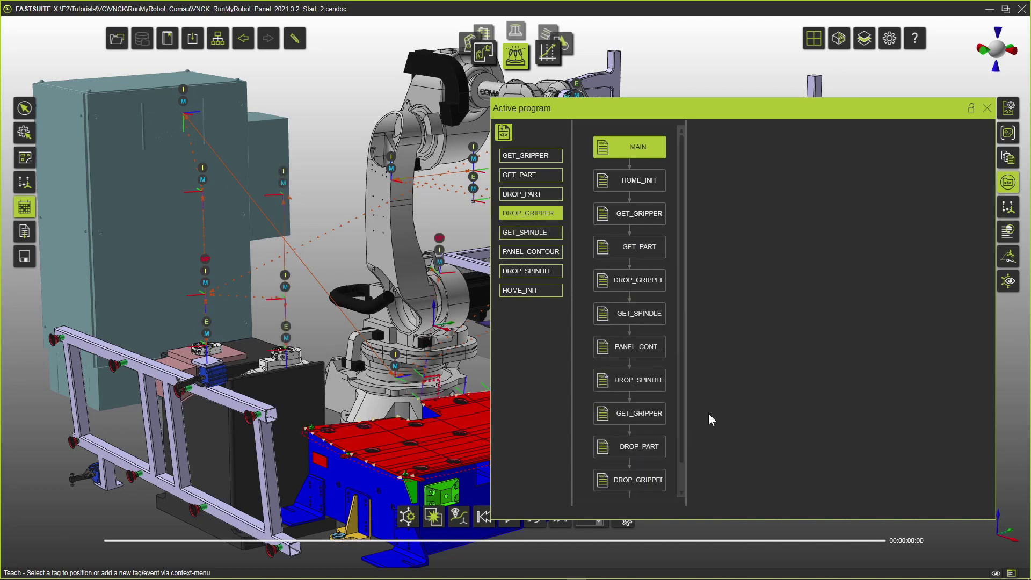
pyautogui.click(987, 108)
# Step: Run the full MAIN sequence simulation with the space shortcut
pyautogui.press('space')
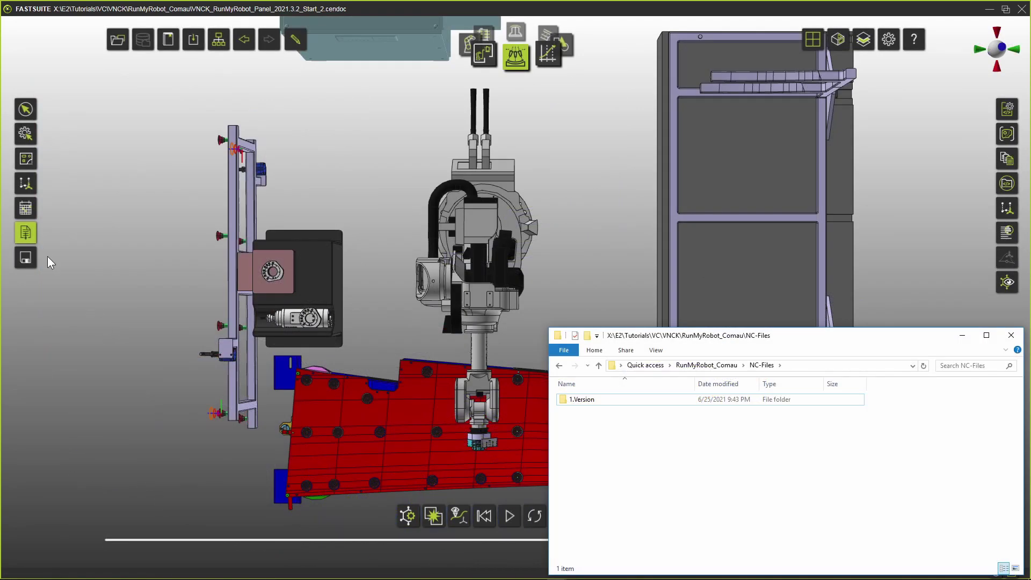
# Step: Generate native NC code for the robot programs with OLP Download
pyautogui.click(25, 233)
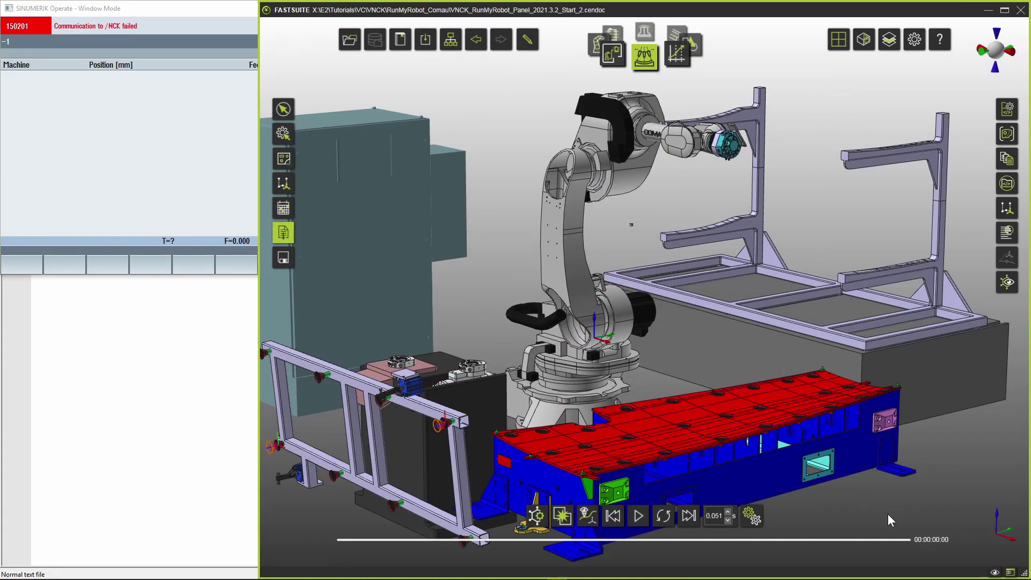
# Step: Link S840D_SL_Cabinet to the VNCK virtual controller in simulation settings and start playback
pyautogui.click(758, 520)
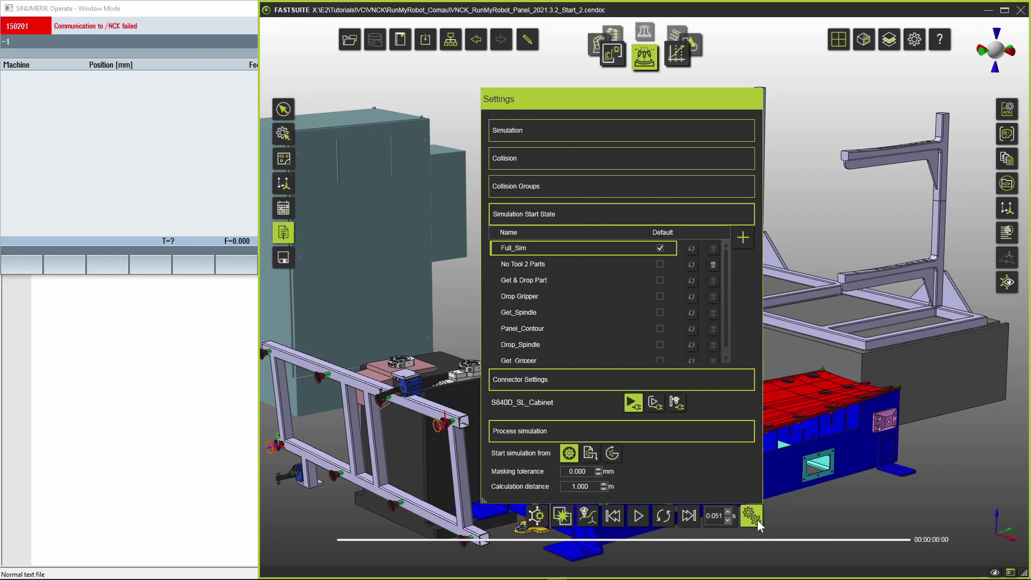
pyautogui.click(675, 403)
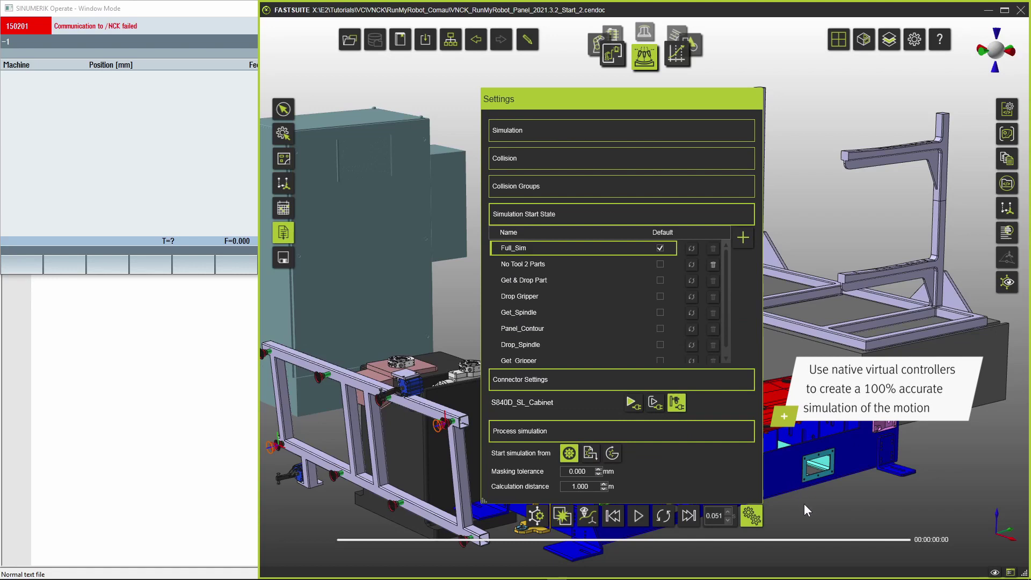
pyautogui.click(752, 516)
pyautogui.click(639, 516)
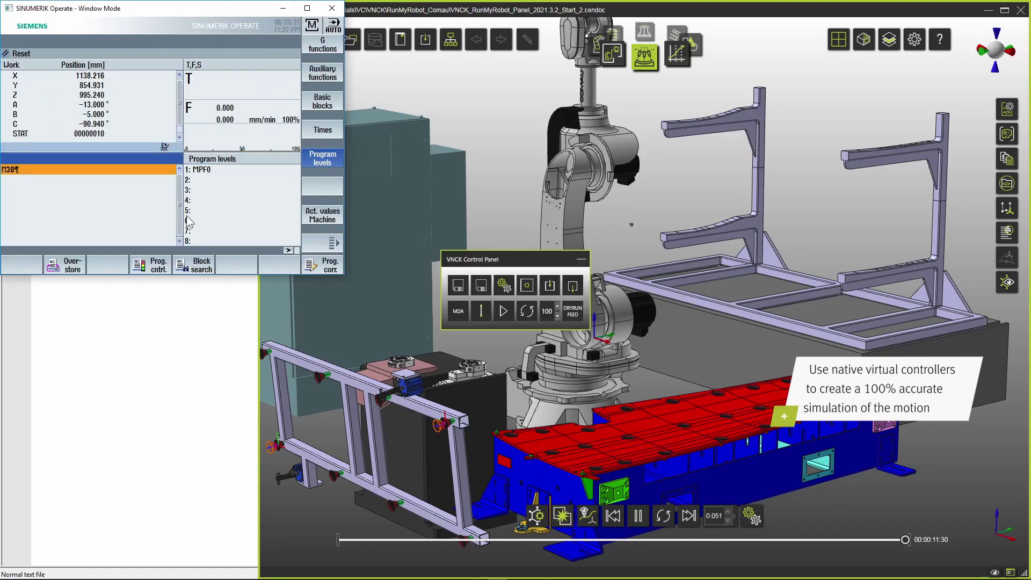
# Step: Move the VNCK panel aside, drop feed override to 50%, and cycle-start MAIN
pyautogui.moveTo(509, 271); pyautogui.dragTo(192, 294)
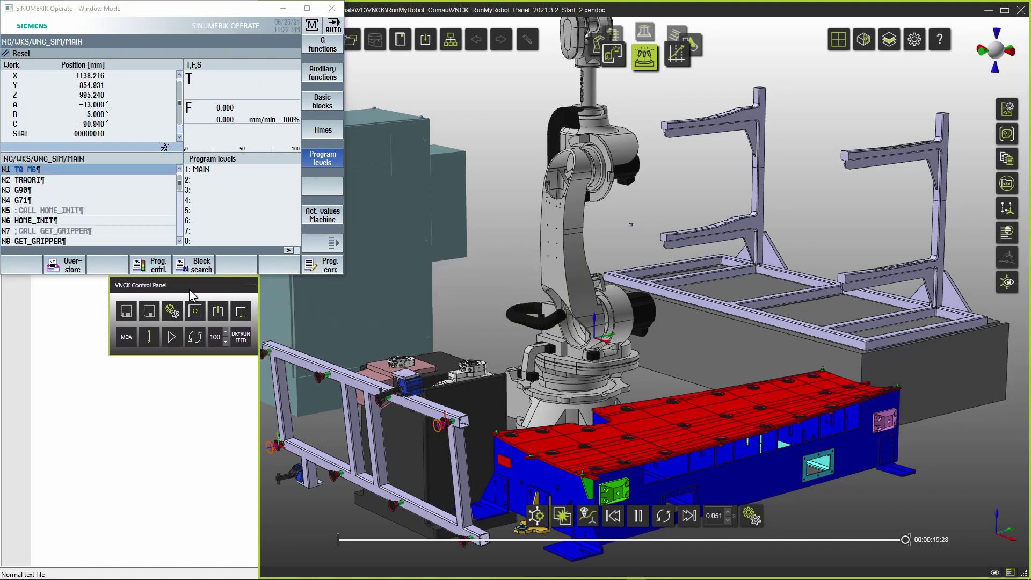
pyautogui.click(226, 344)
pyautogui.click(174, 342)
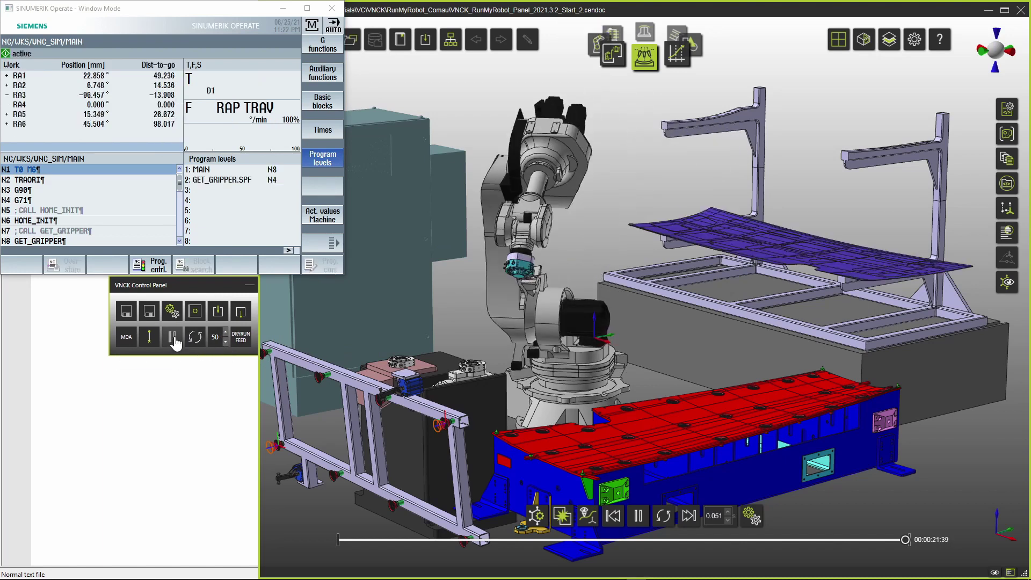